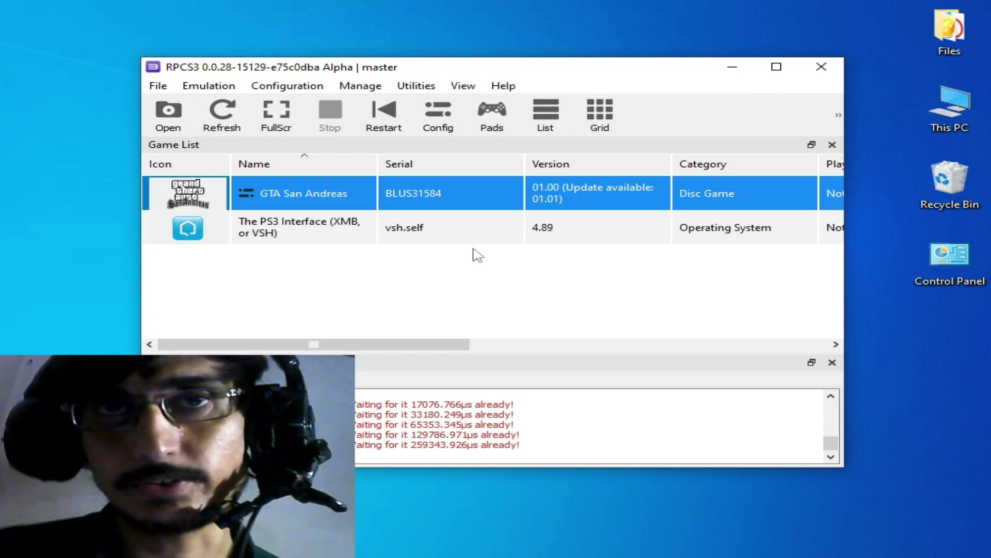
Open RPCS3's Help menu to reach the Check for Updates option.
left_click(503, 86)
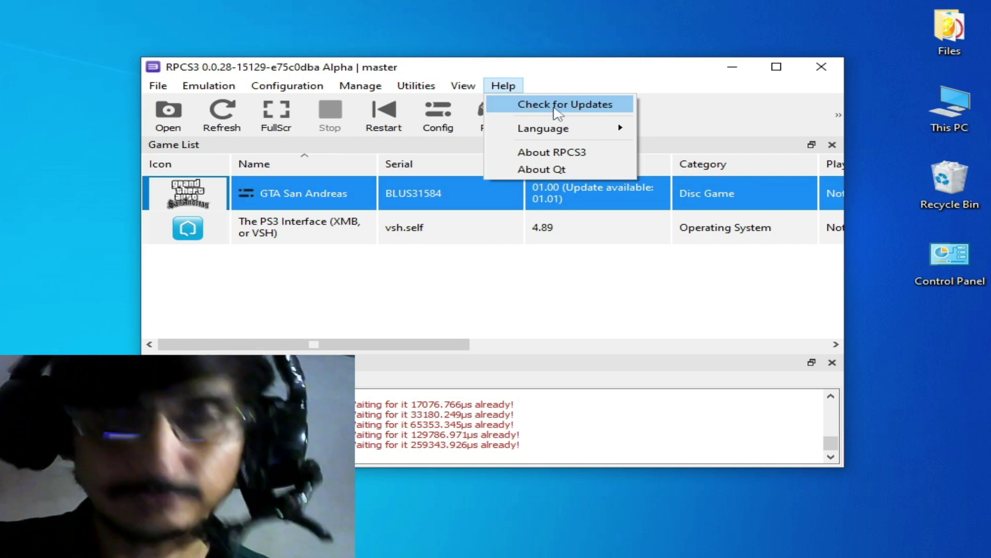
Dismiss the Help menu, leaving the GTA San Andreas and PS3 system entries in view.
left_click(466, 299)
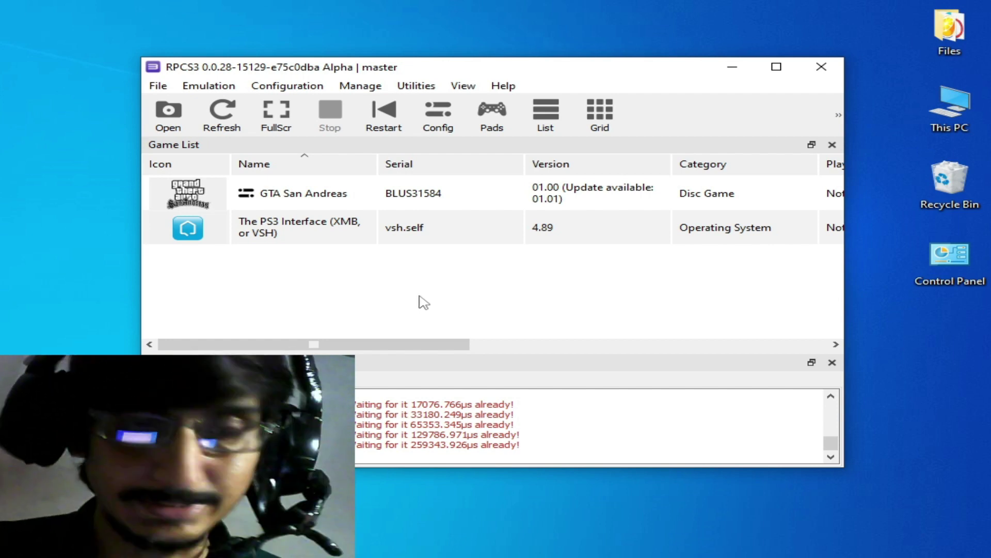
In GTA San Andreas's custom configuration, set SPU to ASMJIT with loop detection, Mega blocks, 4 threads.
right_click(313, 200)
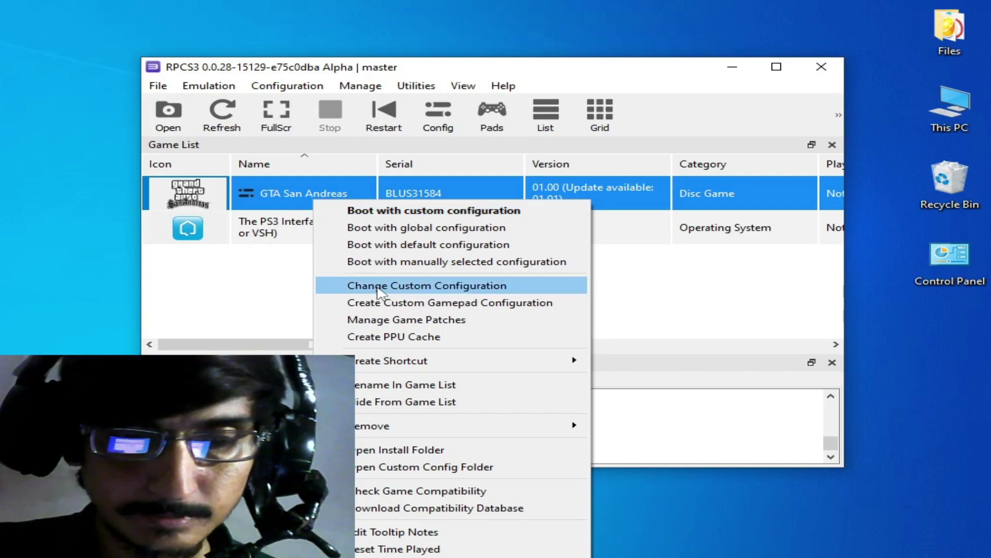
left_click(378, 290)
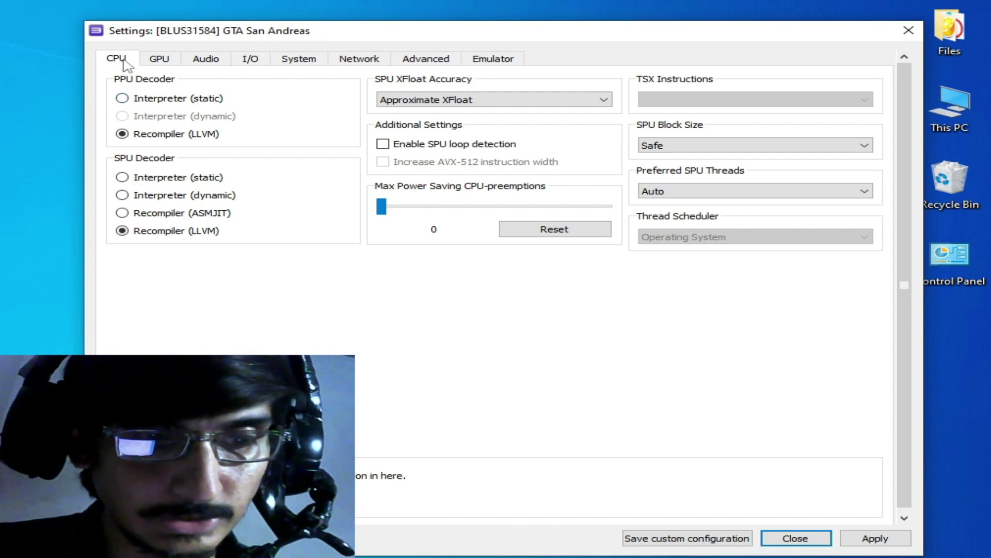
left_click(140, 214)
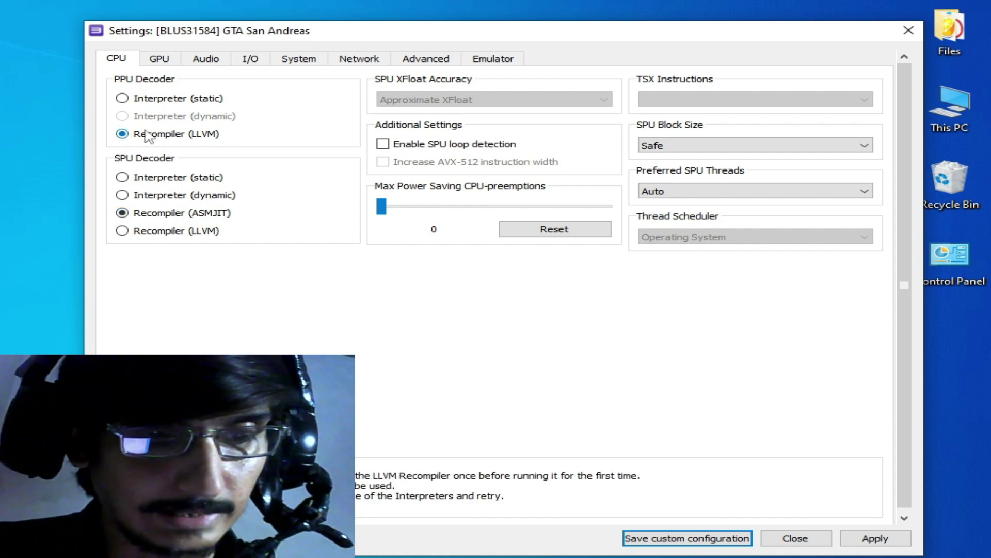
left_click(383, 144)
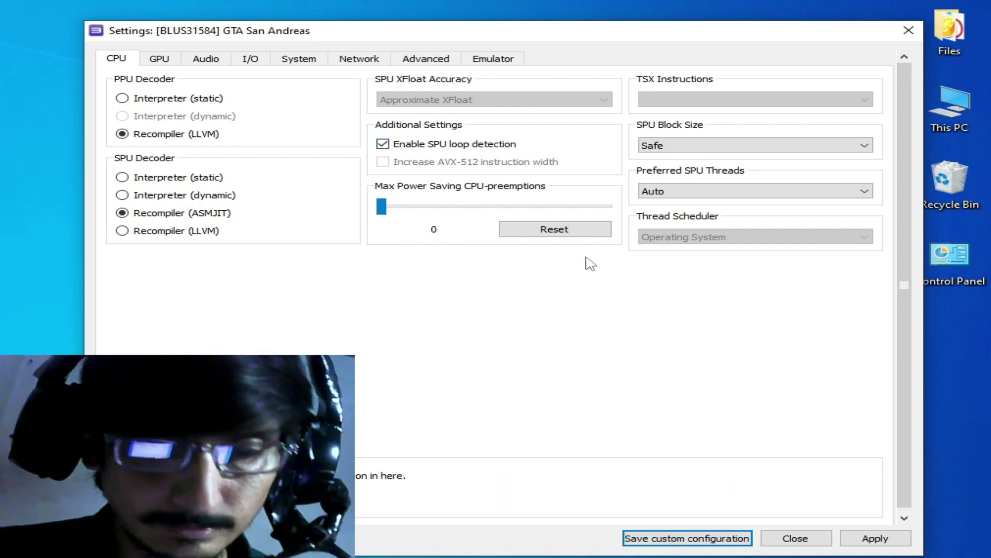
left_click(692, 146)
left_click(674, 169)
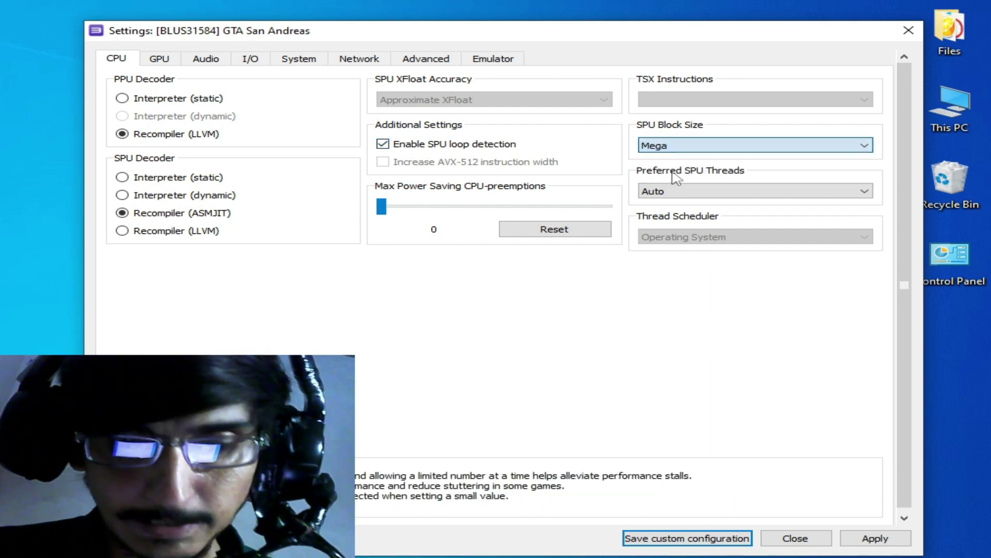
left_click(680, 190)
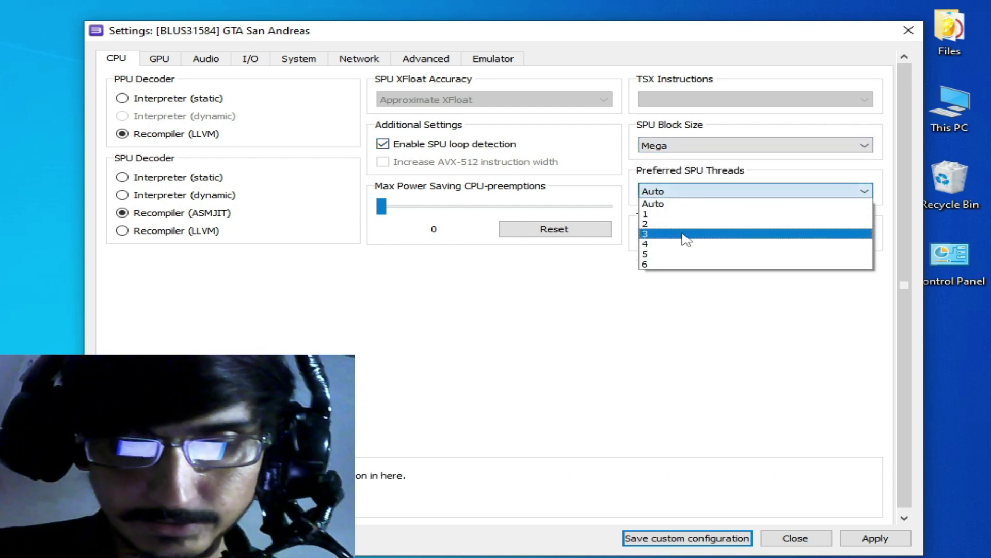
left_click(666, 240)
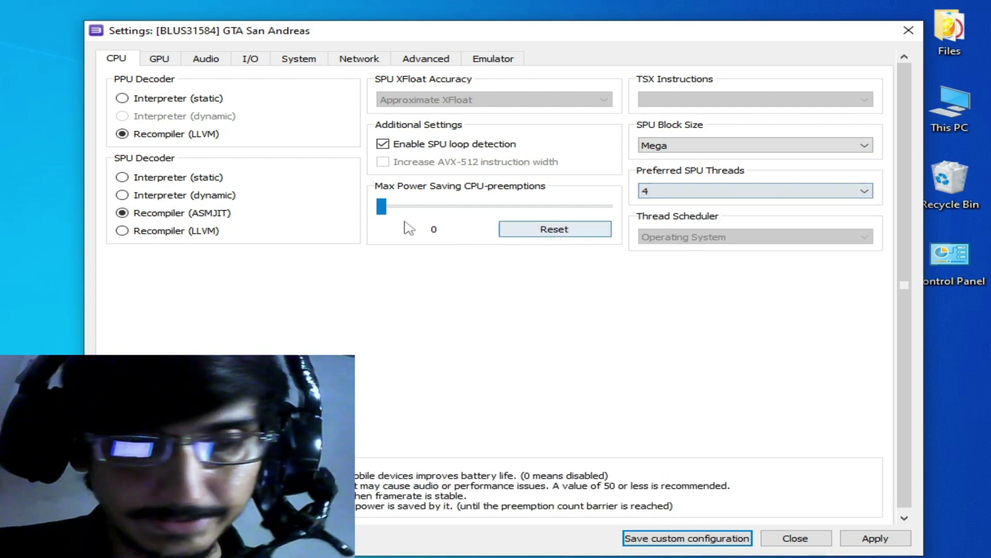
Set GTA San Andreas's custom GPU renderer to OpenGL instead of Vulkan.
left_click(155, 60)
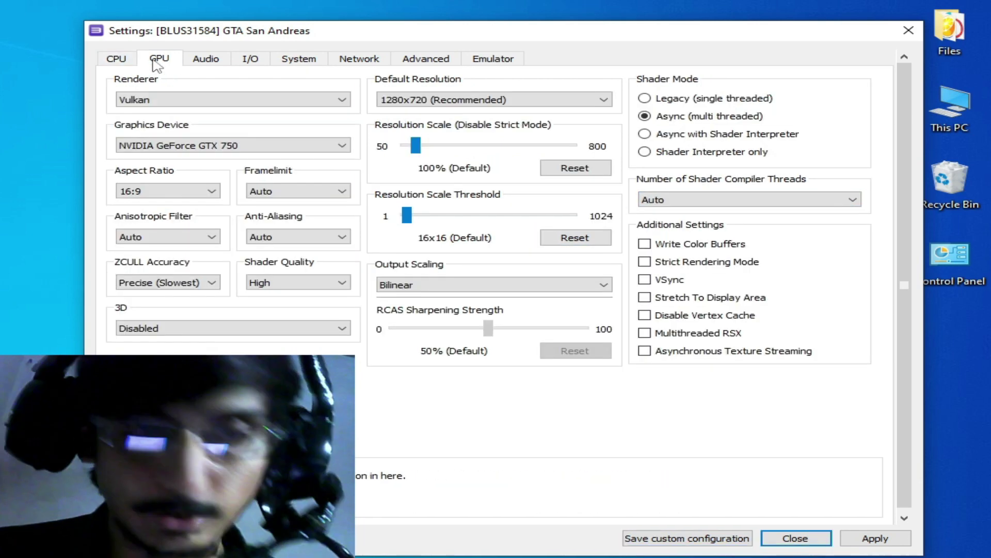
left_click(171, 99)
left_click(167, 124)
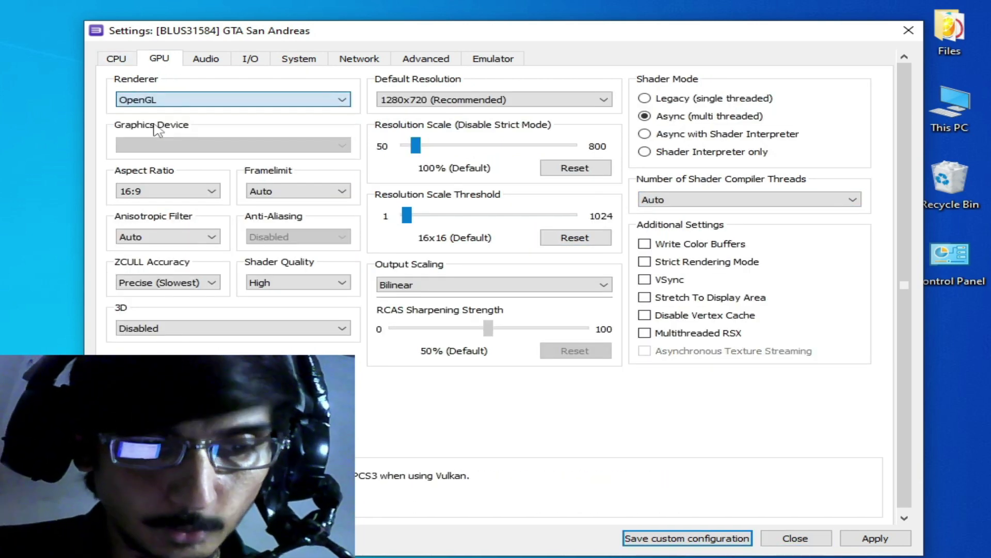
left_click(188, 107)
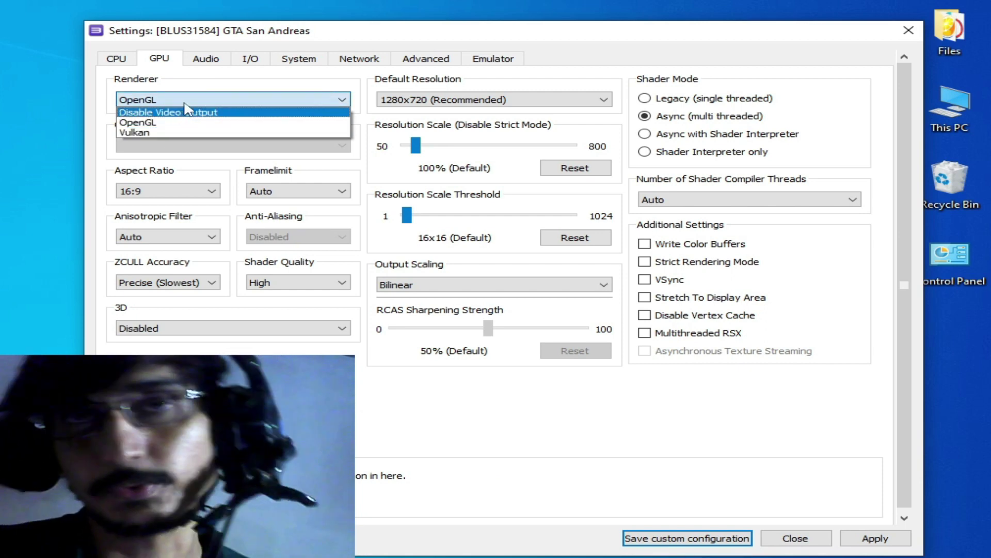
left_click(158, 123)
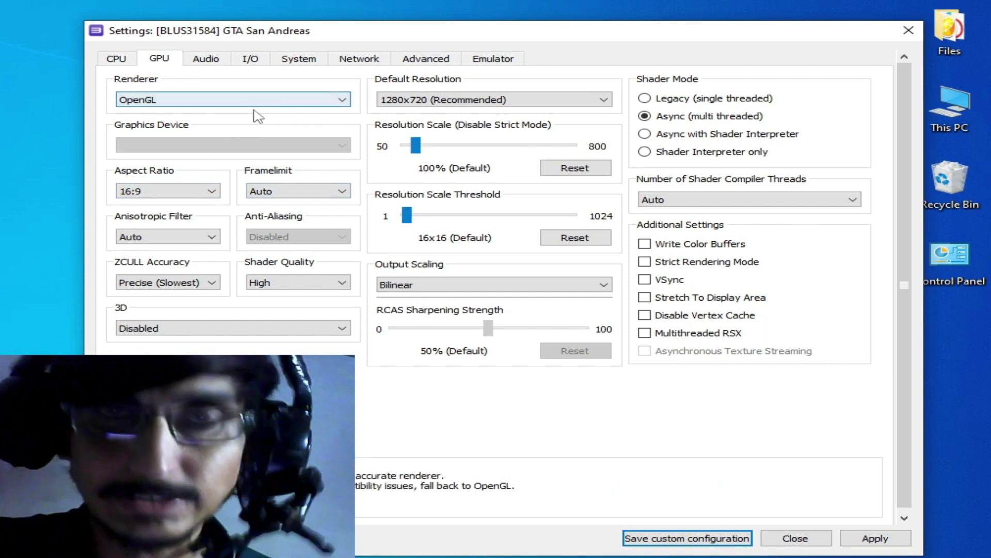
Turn the frame limit off and keep the default resolution at 1280x720.
left_click(283, 191)
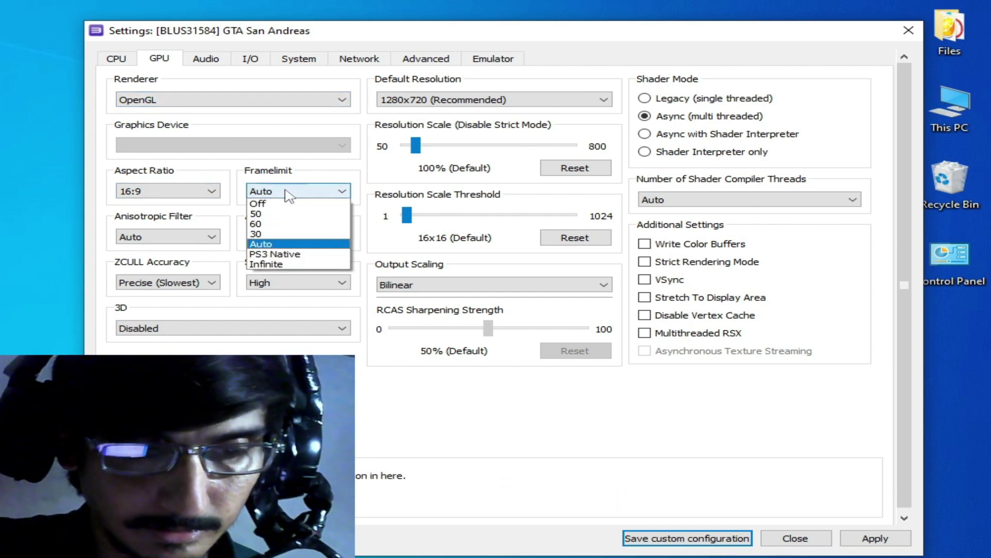
left_click(288, 202)
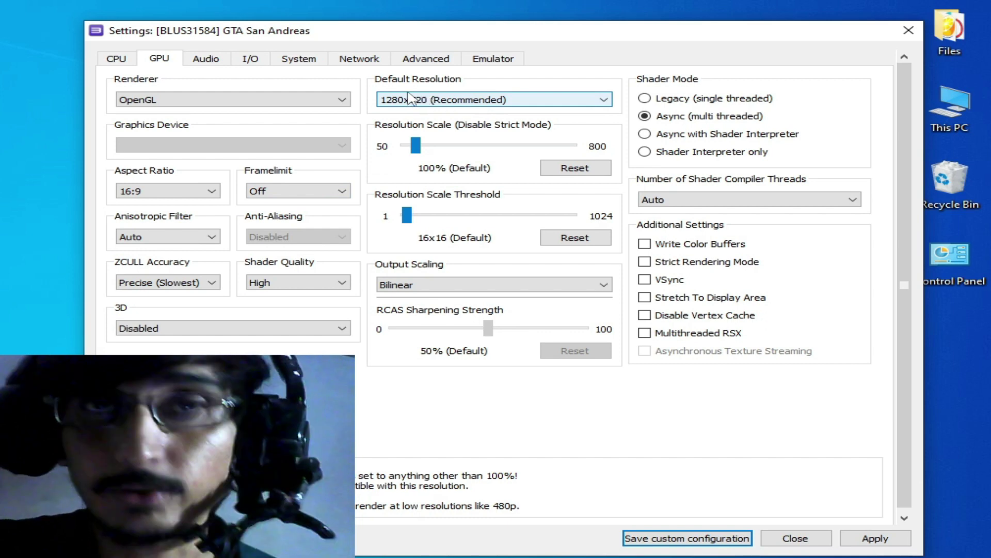
left_click(460, 101)
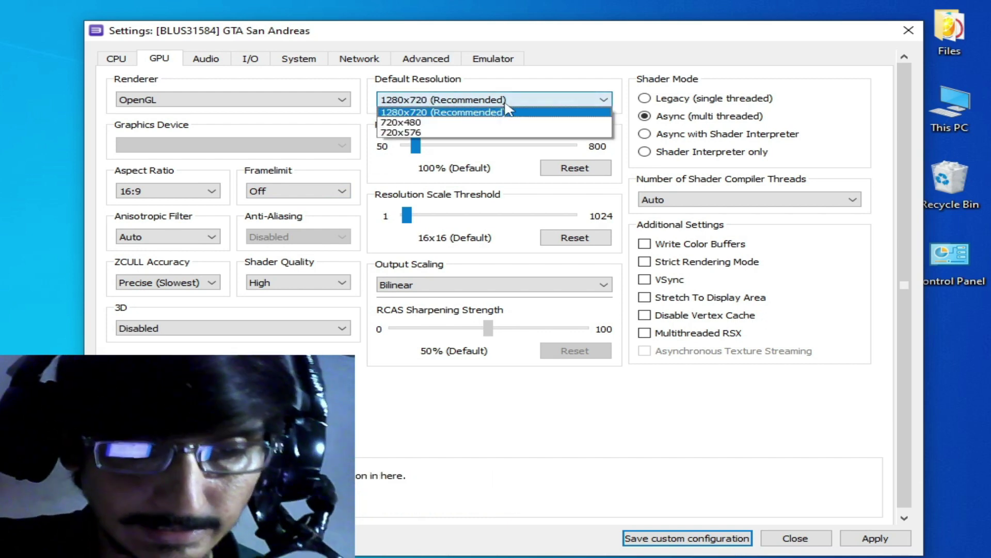
left_click(467, 112)
left_click(465, 101)
left_click(430, 122)
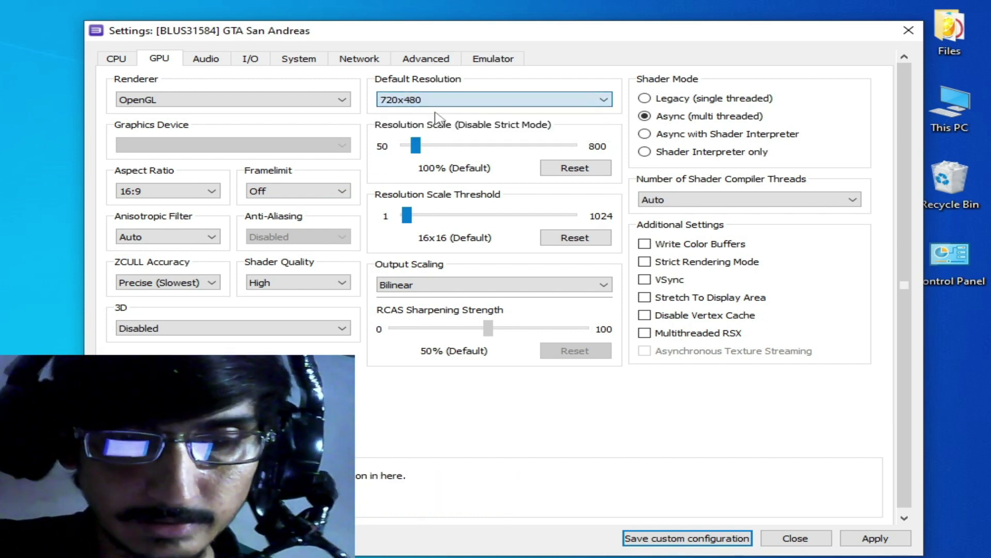
left_click(444, 100)
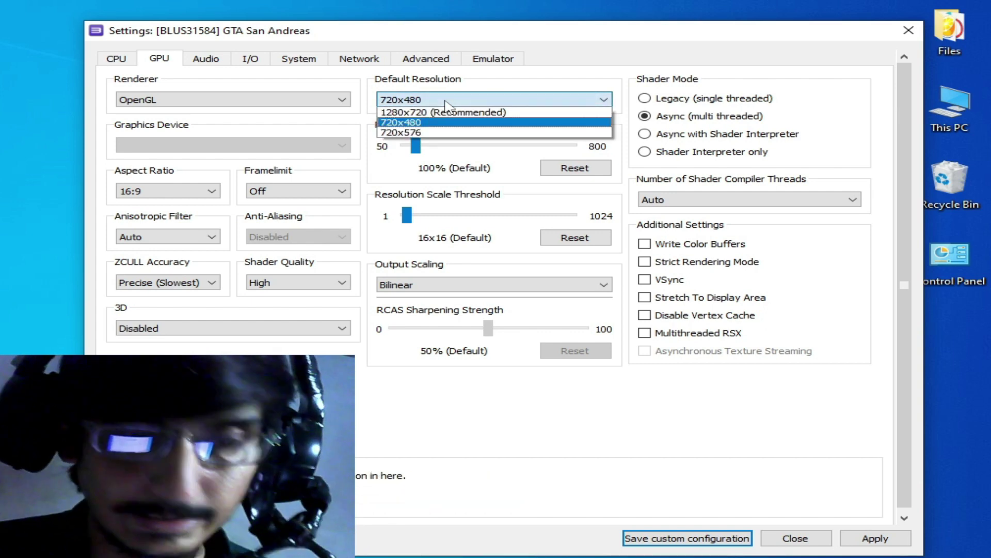
left_click(447, 112)
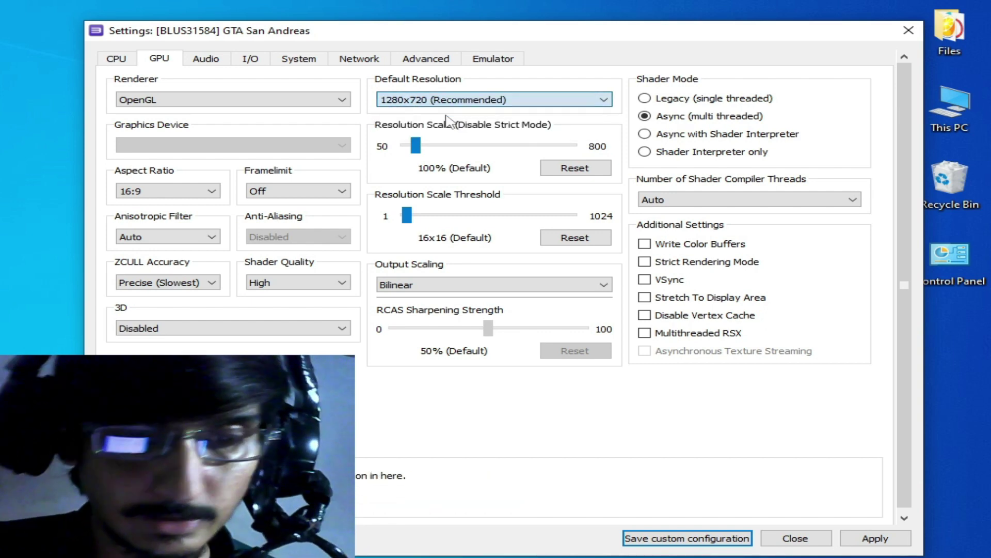
Set shader compiler threads to 4 and enable Multithreaded RSX.
mouse_move(419, 142)
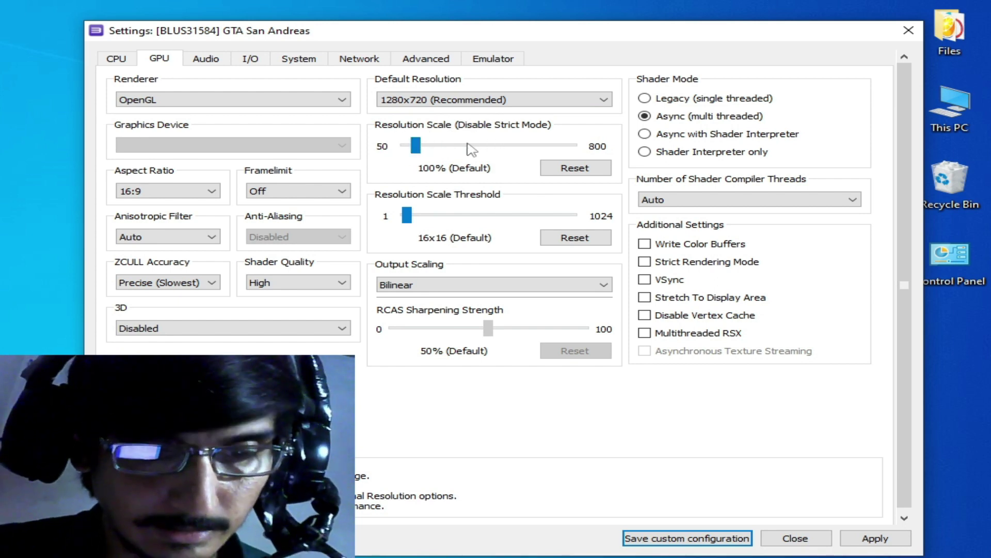
mouse_move(442, 211)
left_click(670, 201)
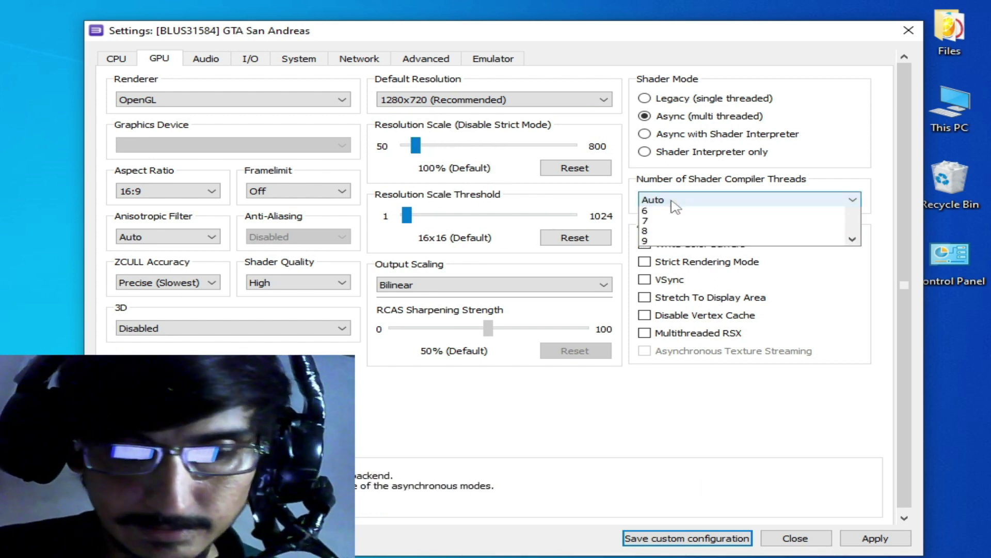
left_click(701, 253)
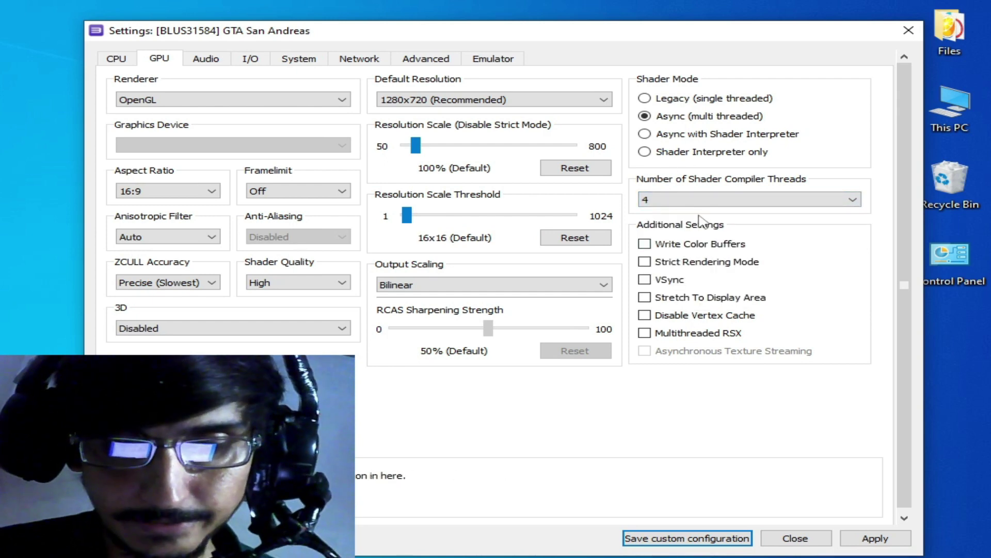
left_click(645, 333)
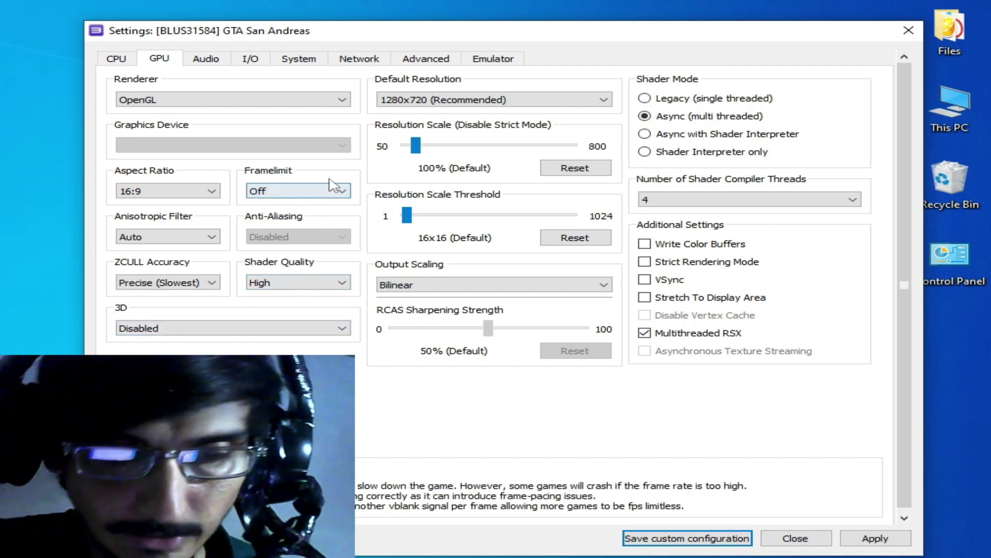
Enable audio time stretching and raise the audio buffer duration to 150 ms.
left_click(206, 59)
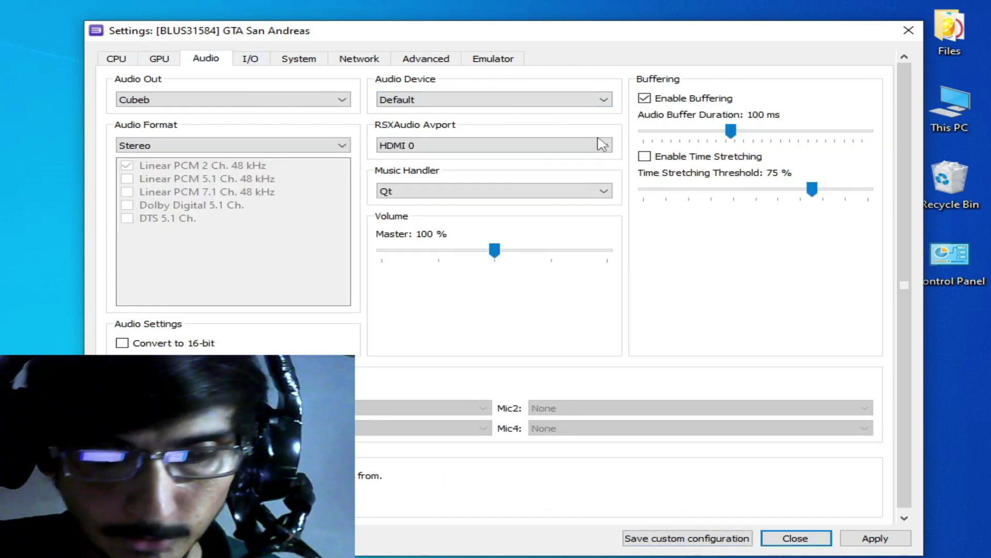
left_click(646, 157)
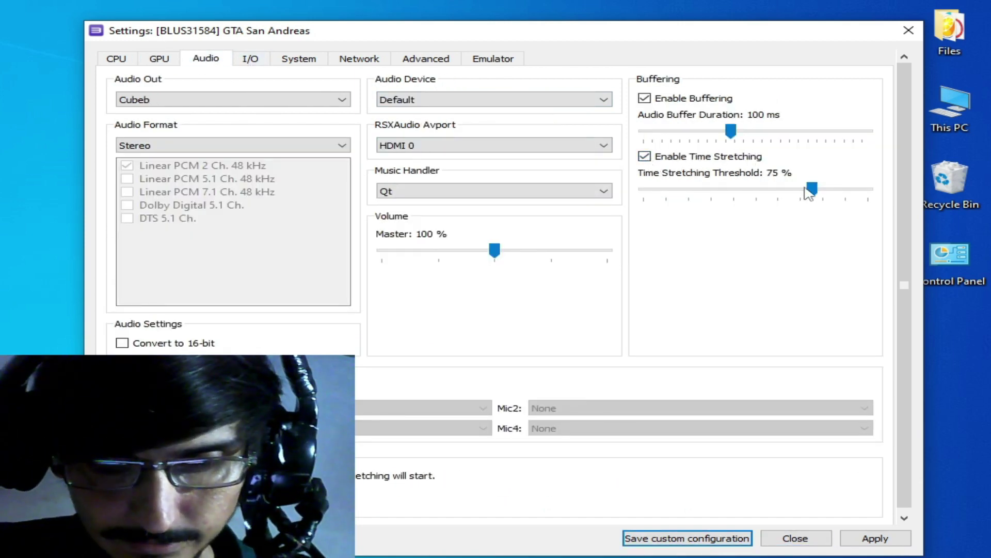
left_click_drag(730, 131, 779, 137)
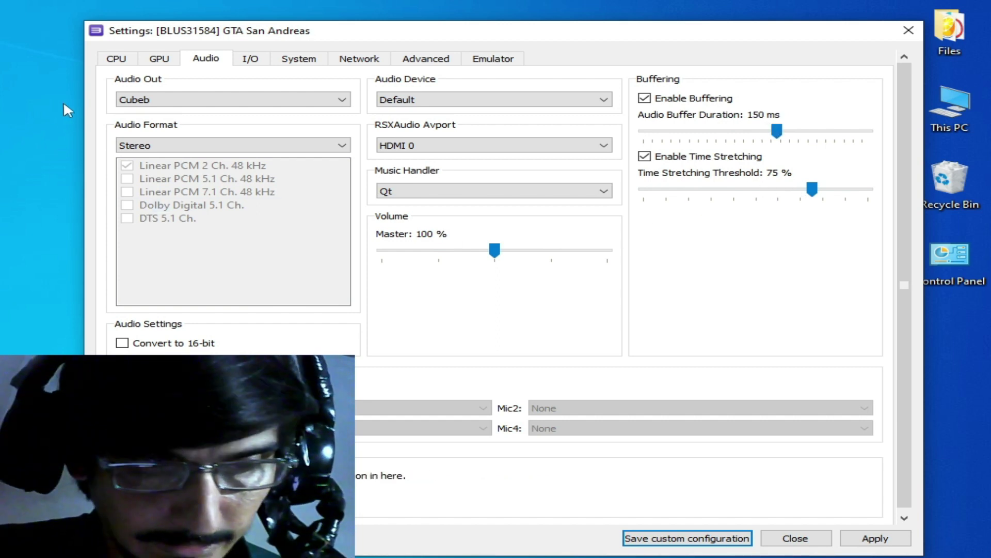
left_click(407, 58)
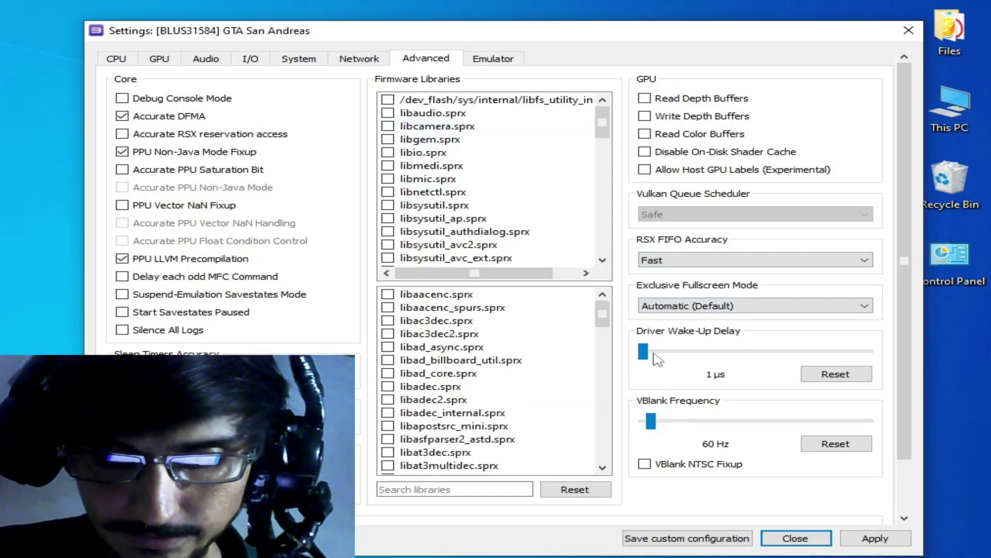
Set driver wake-up delay to 300 µs and save the custom configuration.
left_click_drag(643, 351, 734, 358)
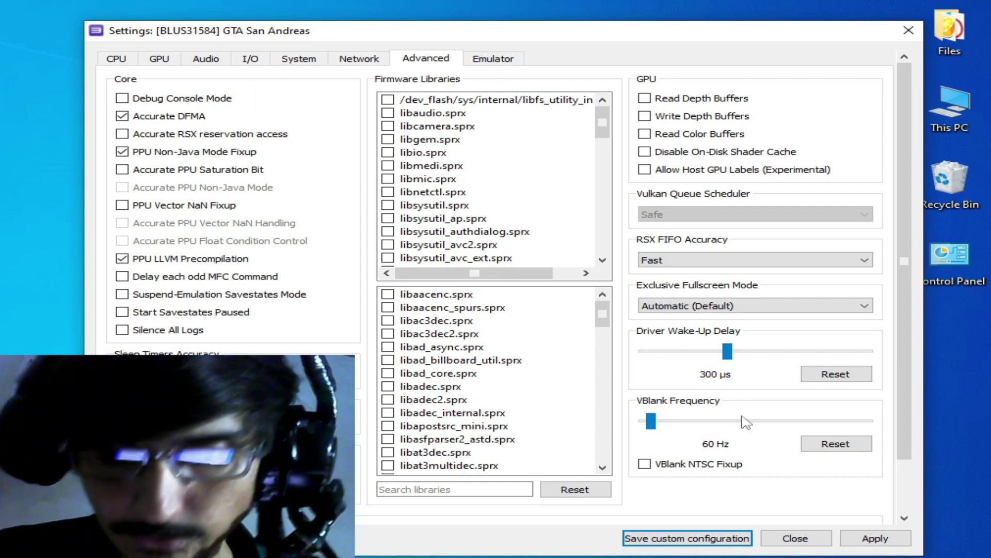
left_click(874, 537)
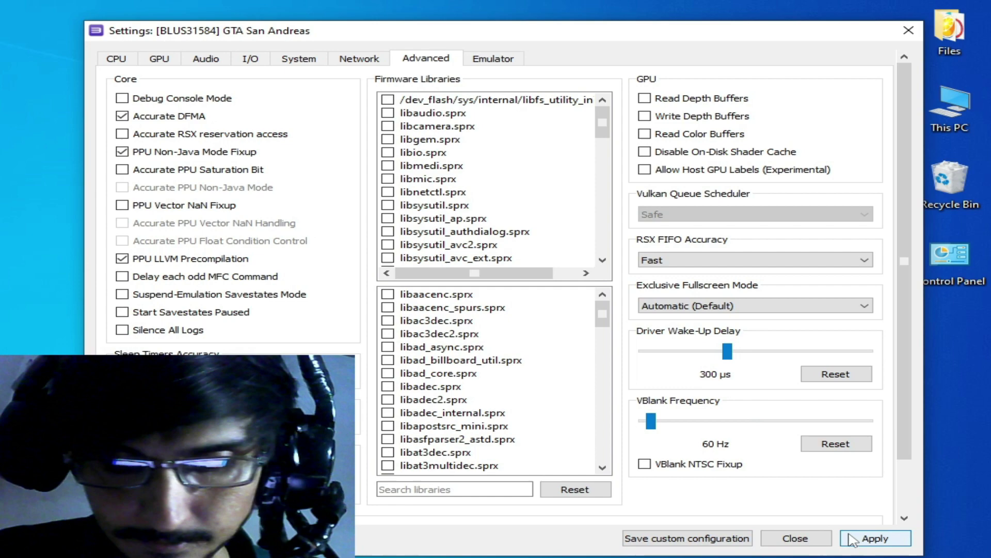
left_click(705, 538)
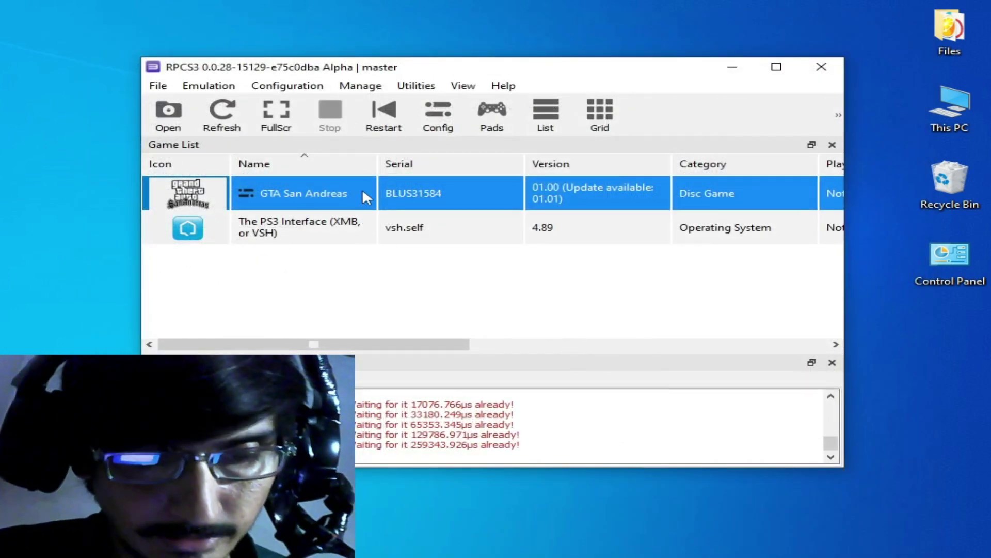
Reopen GTA San Andreas's custom configuration and enable Debug Console Mode and Accurate RSX reservation access.
right_click(363, 191)
left_click(449, 279)
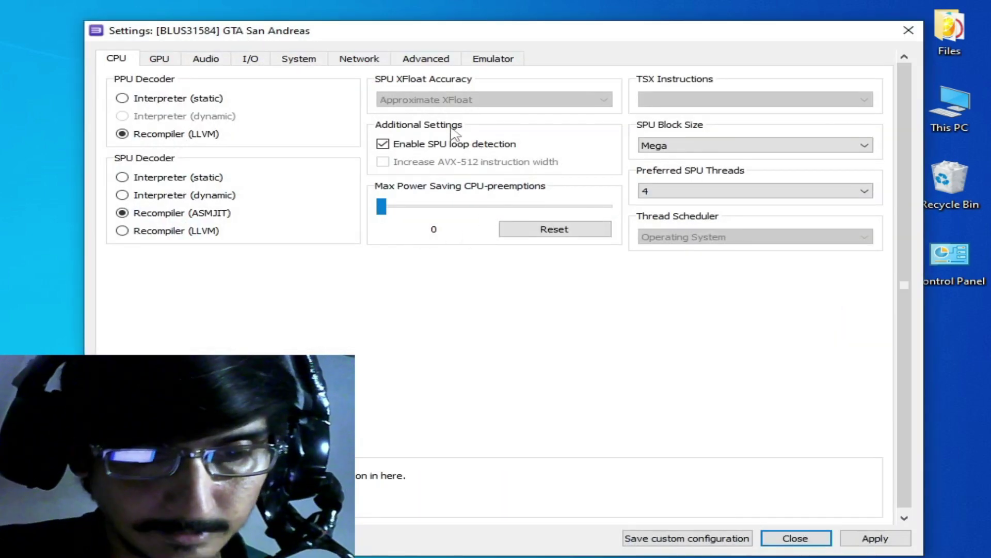
left_click(431, 59)
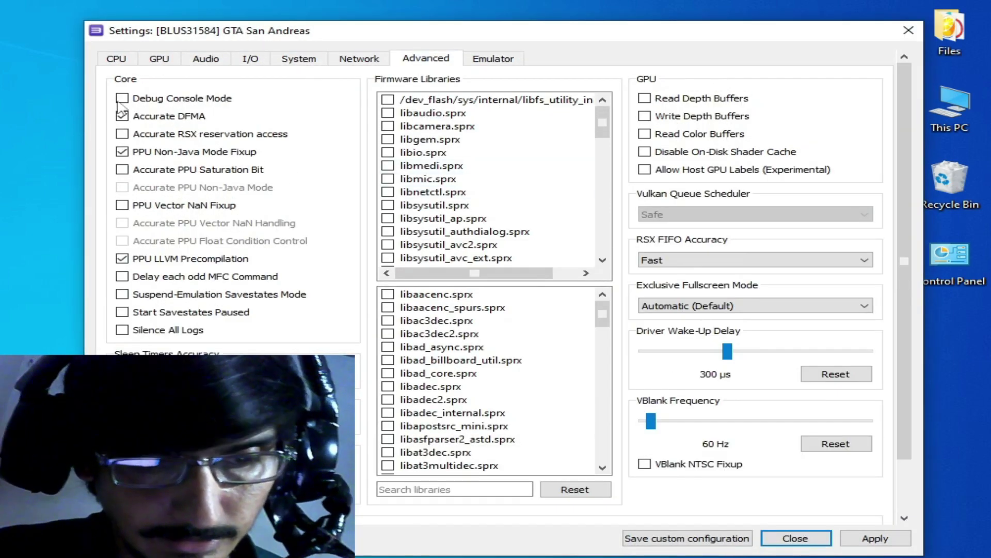
left_click(122, 99)
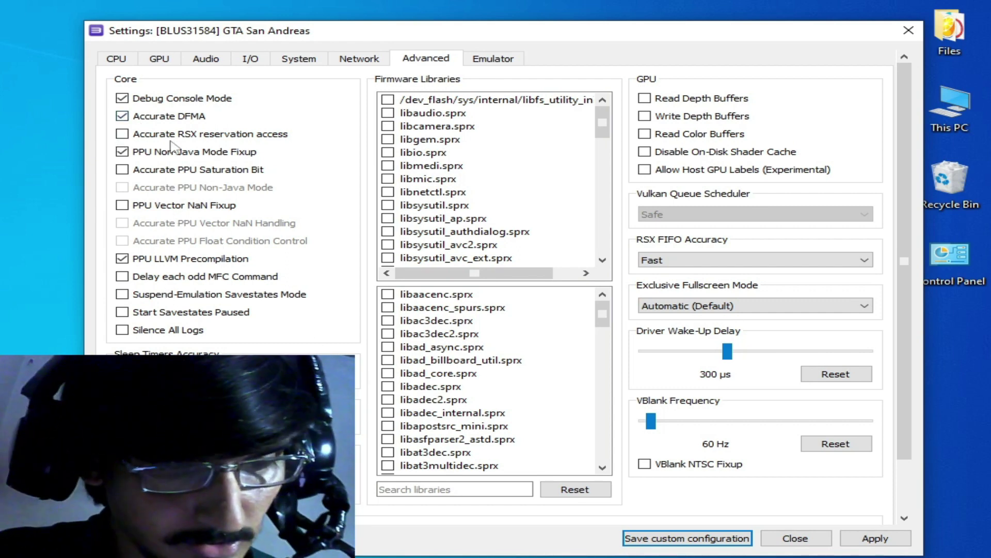
left_click(122, 135)
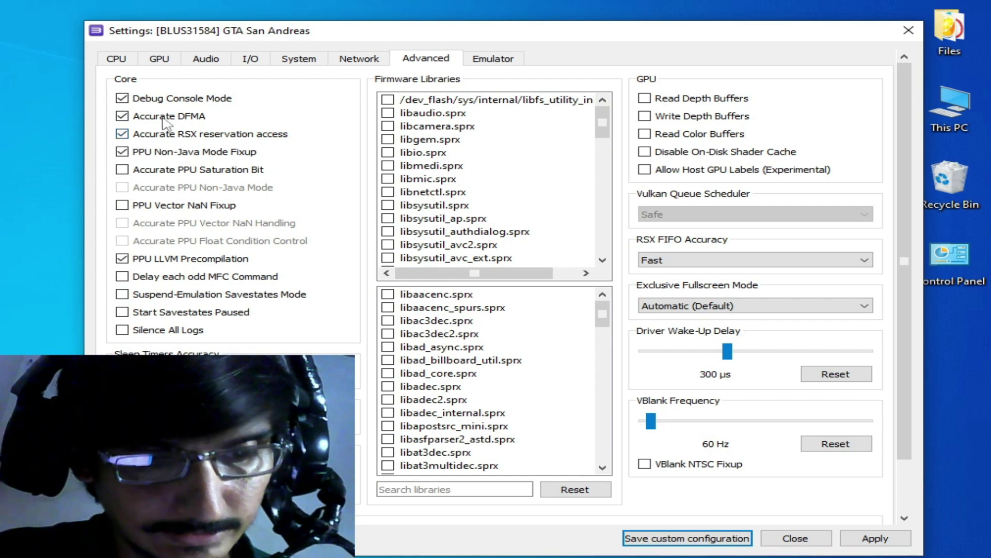
Review the GPU, System and CPU tabs, then apply and save the custom configuration.
left_click(164, 59)
left_click(310, 61)
left_click(133, 62)
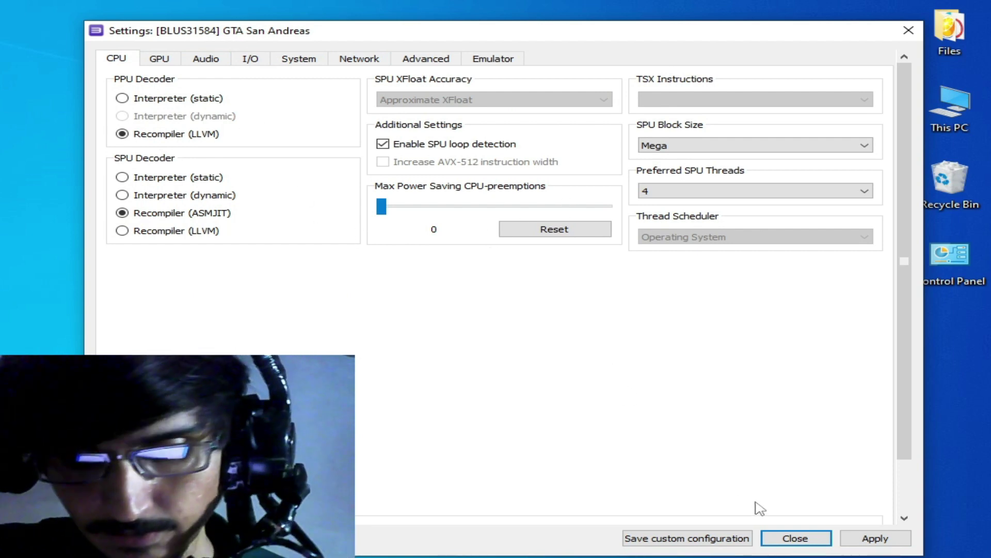
left_click(860, 539)
left_click(708, 537)
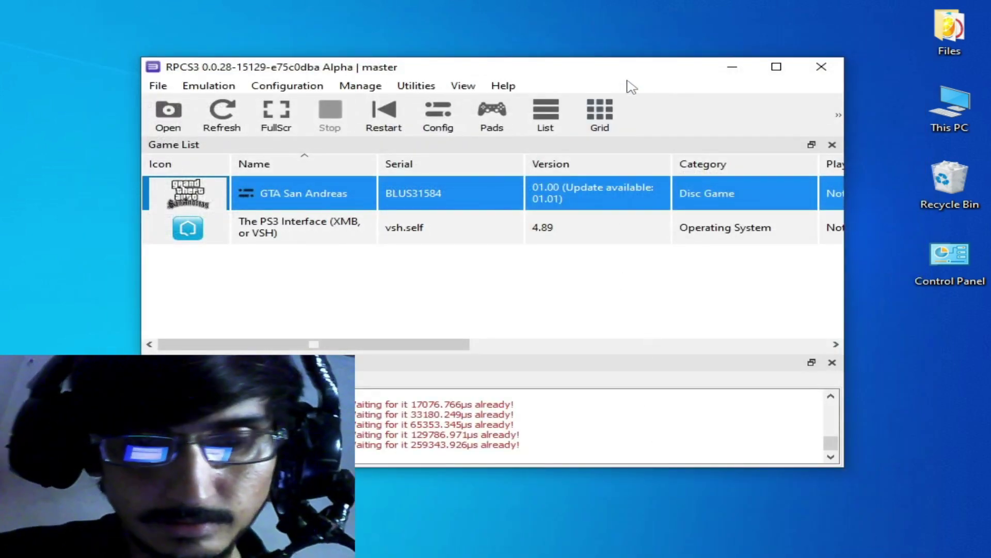
Move the RPCS3 window aside and launch NVIDIA Control Panel from the desktop menu.
left_click_drag(628, 74, 537, 96)
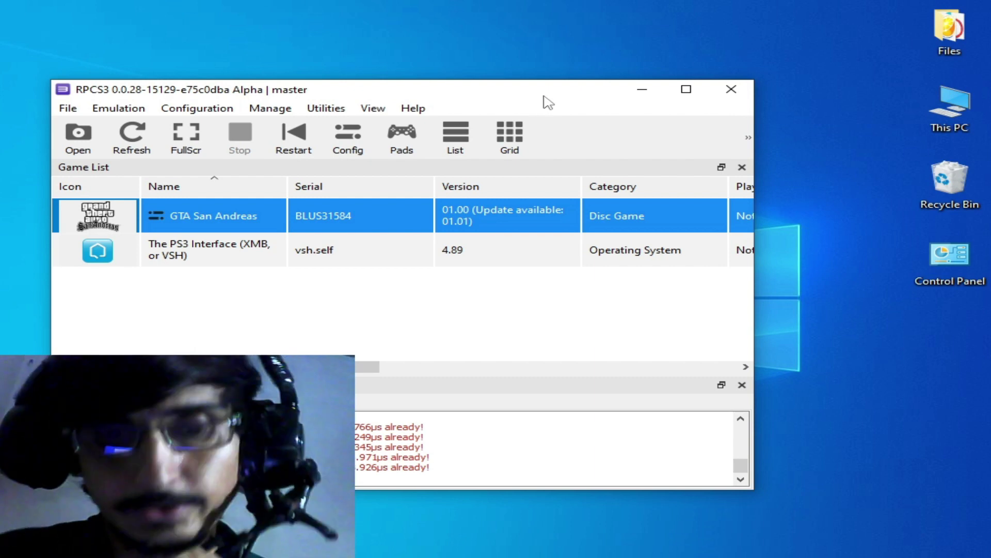
left_click(827, 285)
right_click(826, 280)
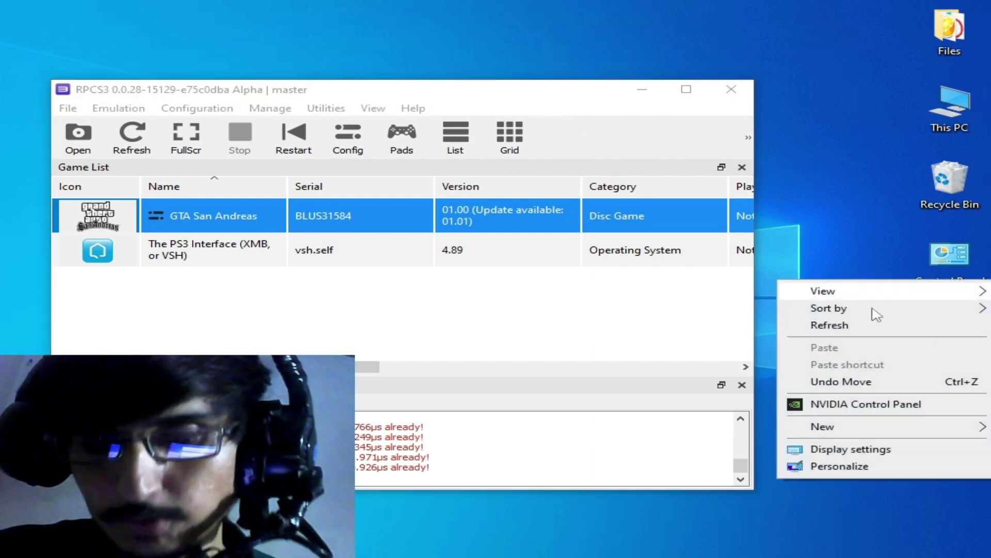
left_click(836, 404)
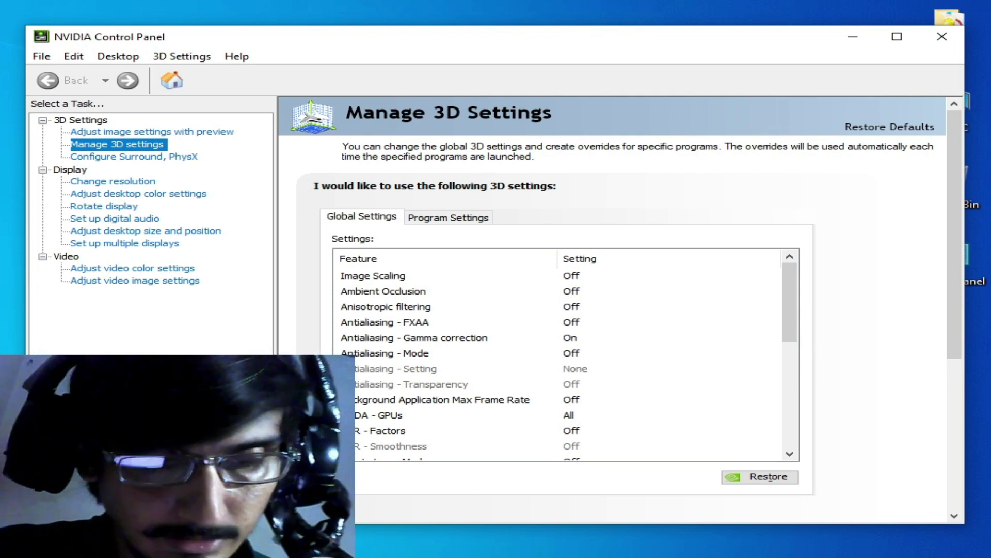
key("super")
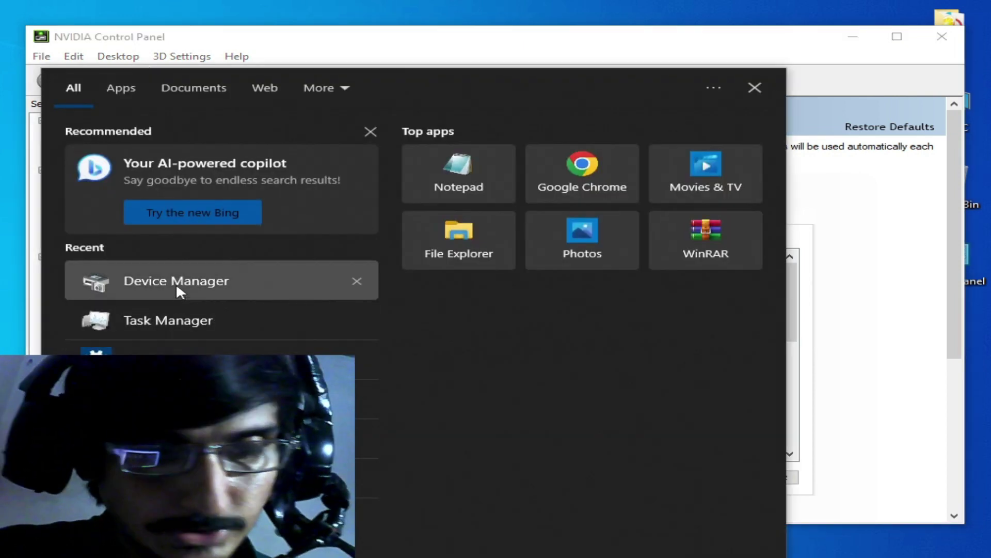
left_click(178, 290)
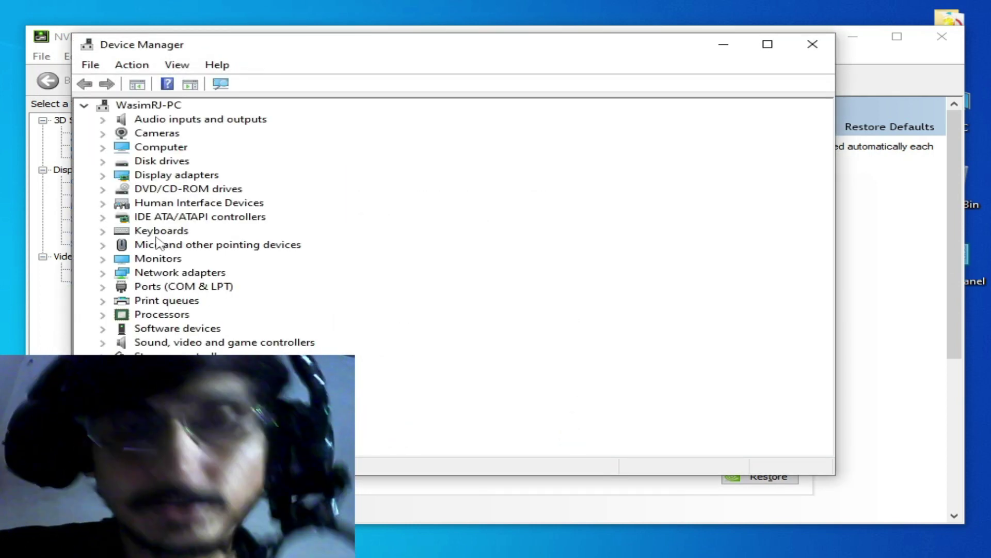
left_click(103, 176)
left_click(178, 188)
right_click(180, 189)
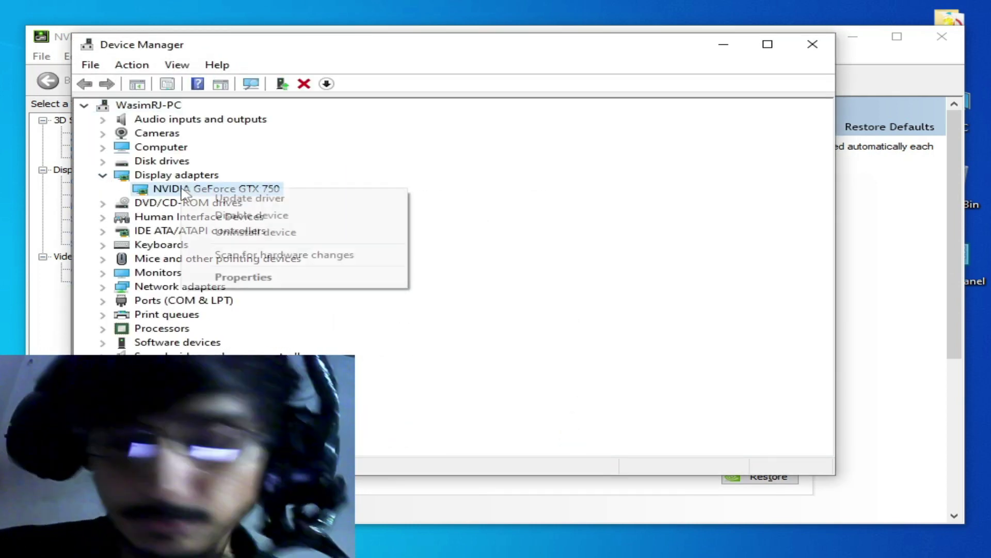
left_click(242, 277)
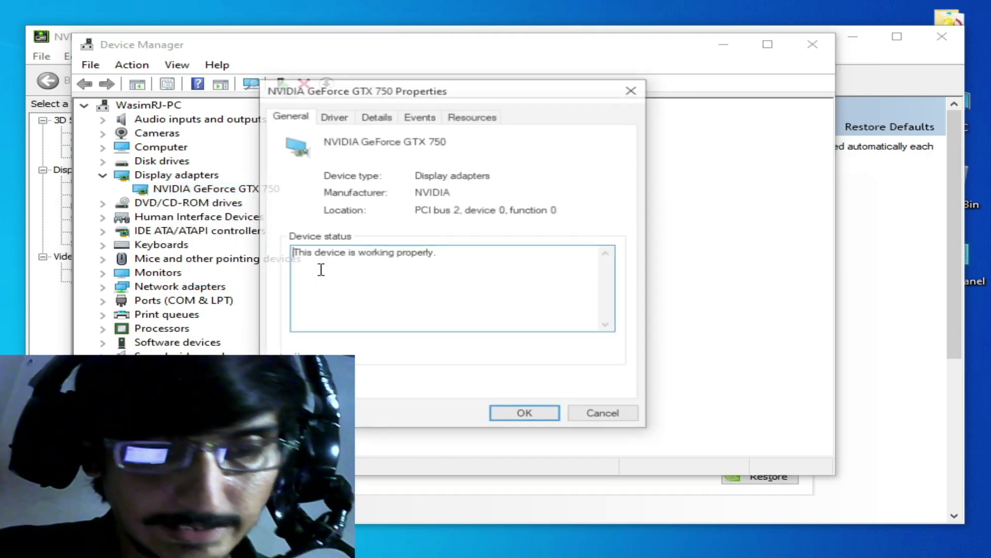
left_click(338, 116)
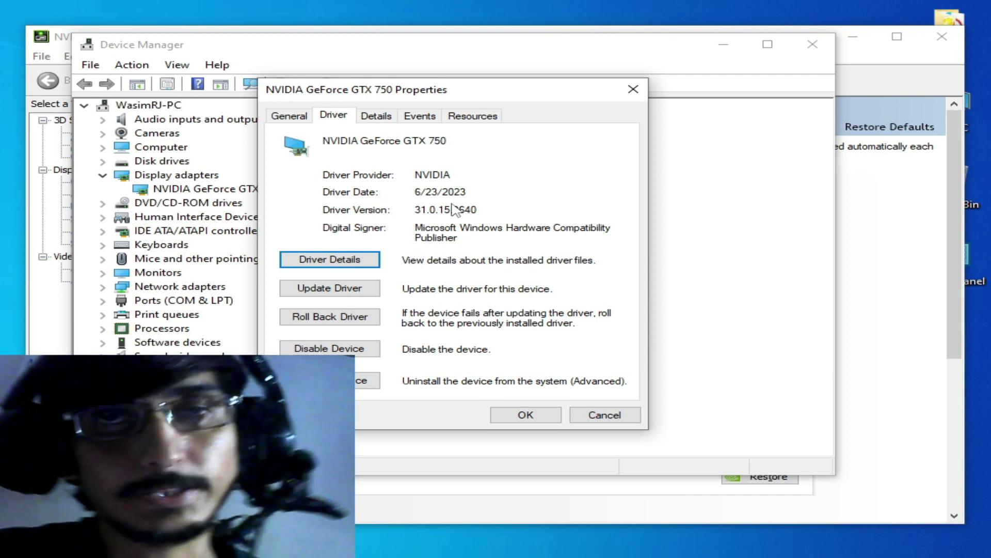
left_click(529, 413)
left_click(813, 44)
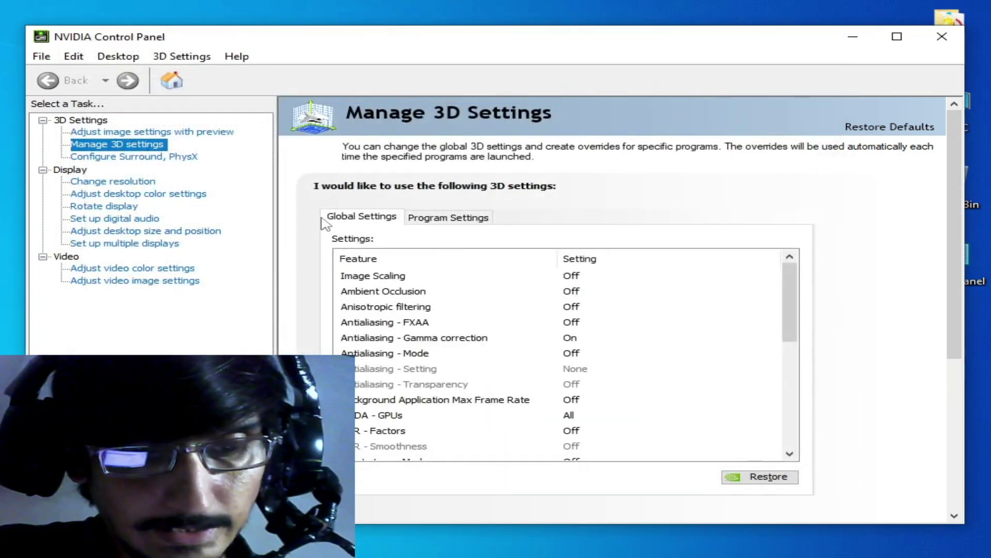